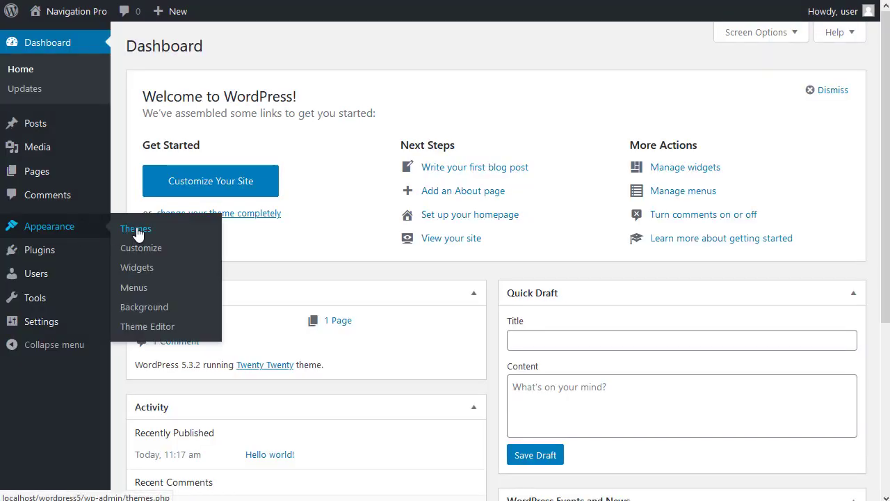
# Upload the genesis.3.3.0.zip package as a new theme and install it.
pyautogui.click(137, 230)
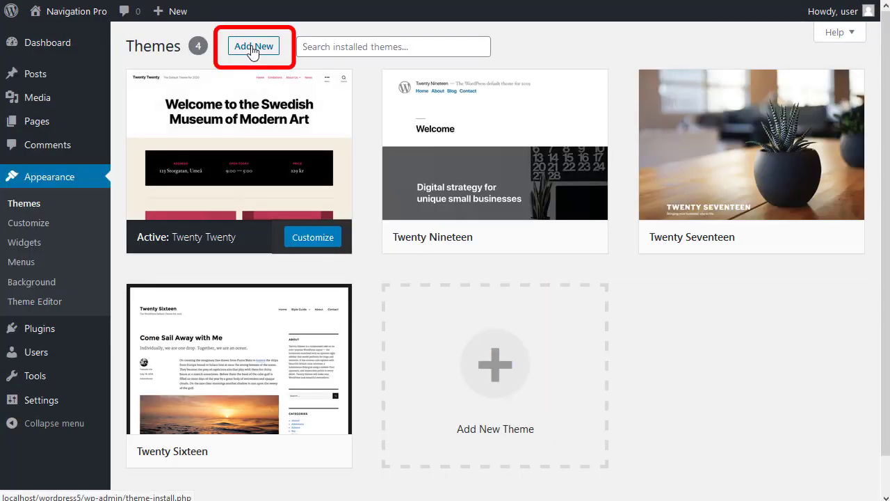
pyautogui.click(252, 49)
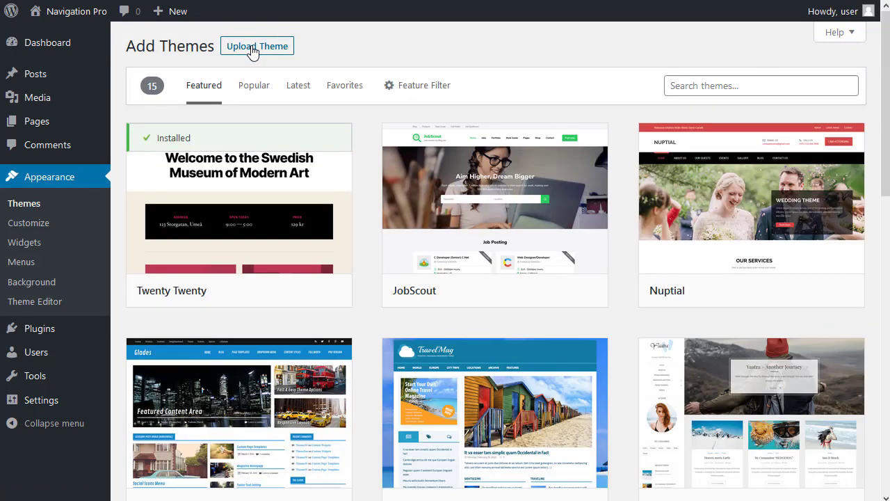
pyautogui.click(252, 53)
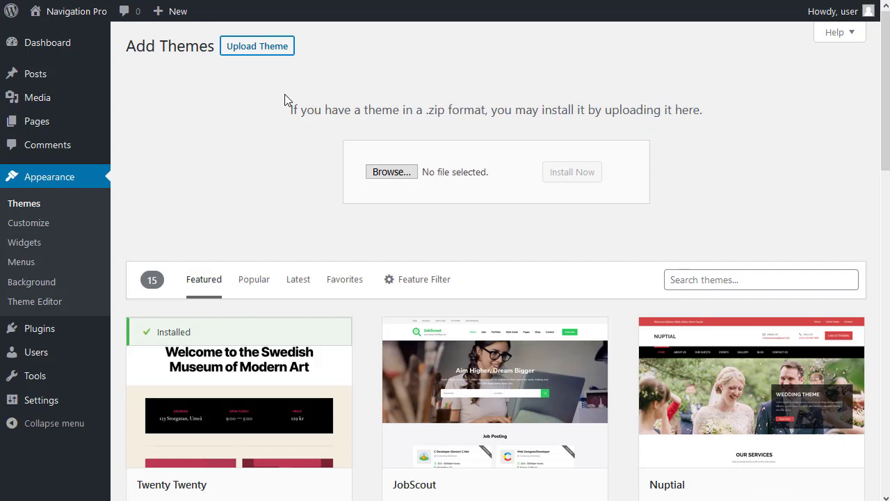
pyautogui.click(382, 175)
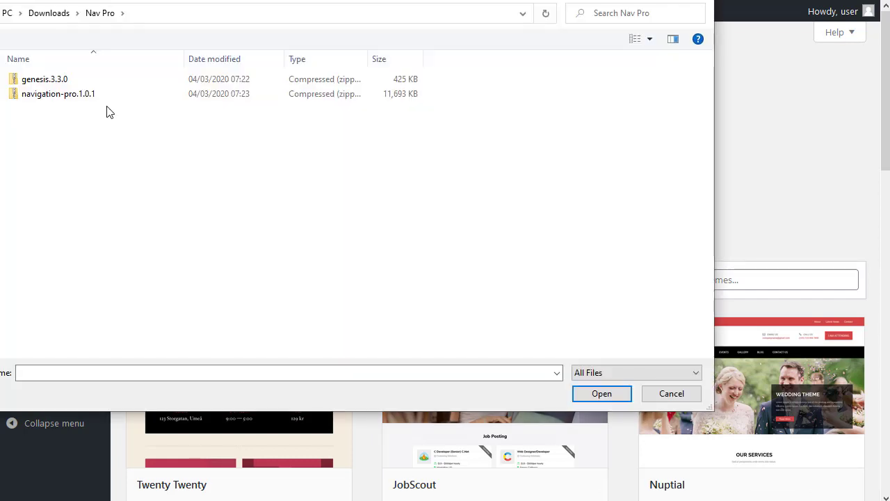
pyautogui.click(42, 82)
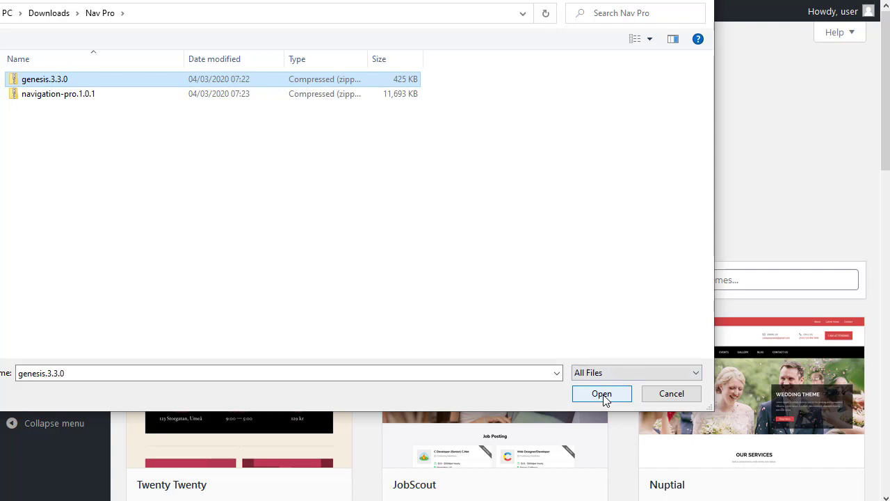
pyautogui.click(603, 394)
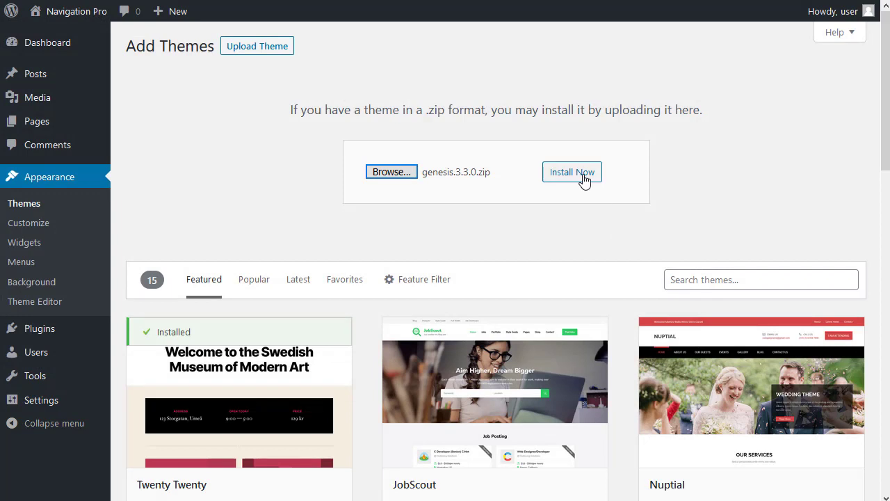
pyautogui.click(583, 178)
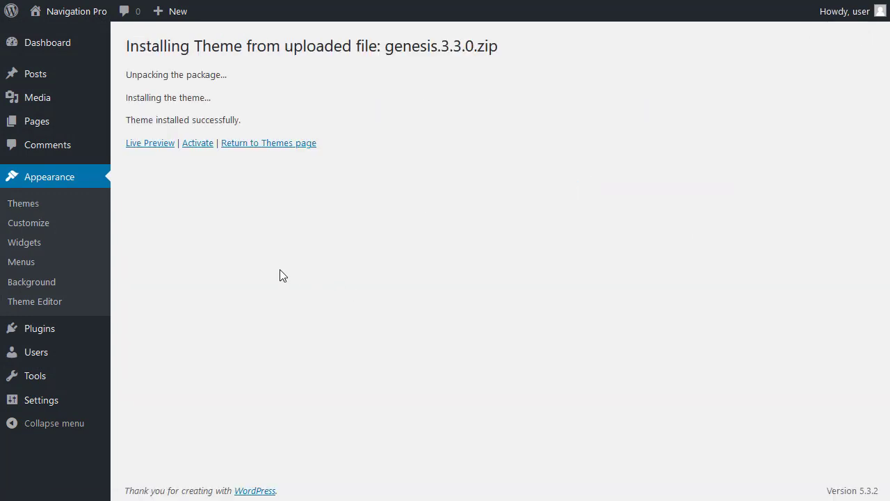
# Upload navigation-pro.1.0.1.zip as a new theme and install it on top of Genesis.
pyautogui.click(243, 144)
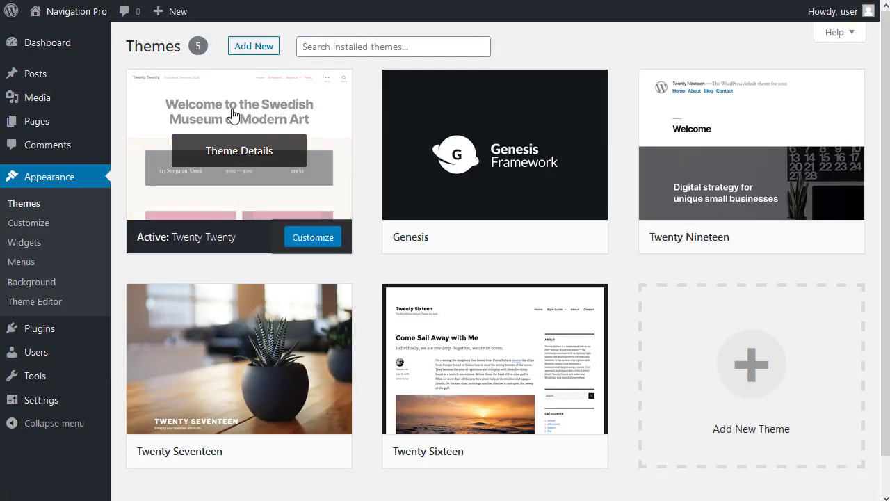
pyautogui.click(239, 48)
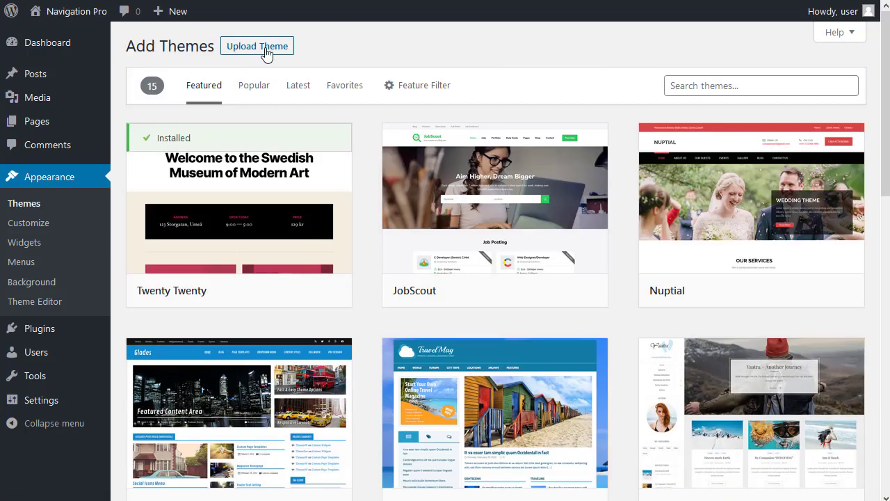
pyautogui.click(266, 55)
pyautogui.click(413, 174)
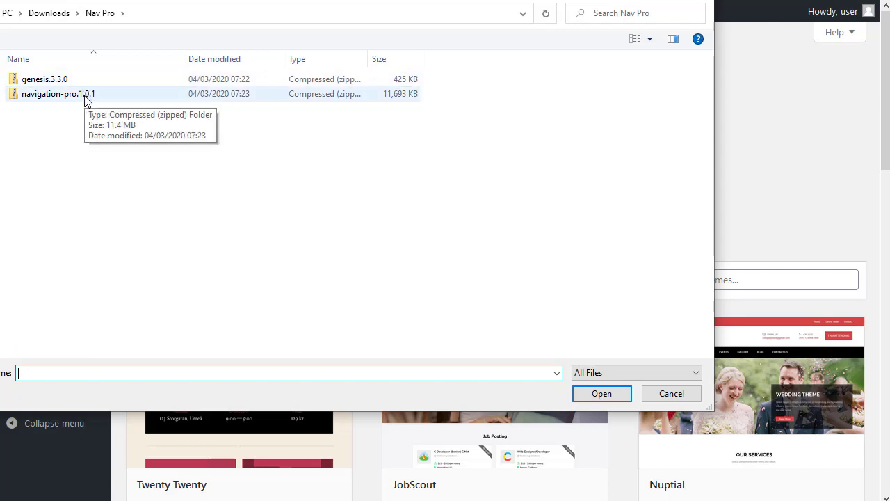
pyautogui.click(85, 98)
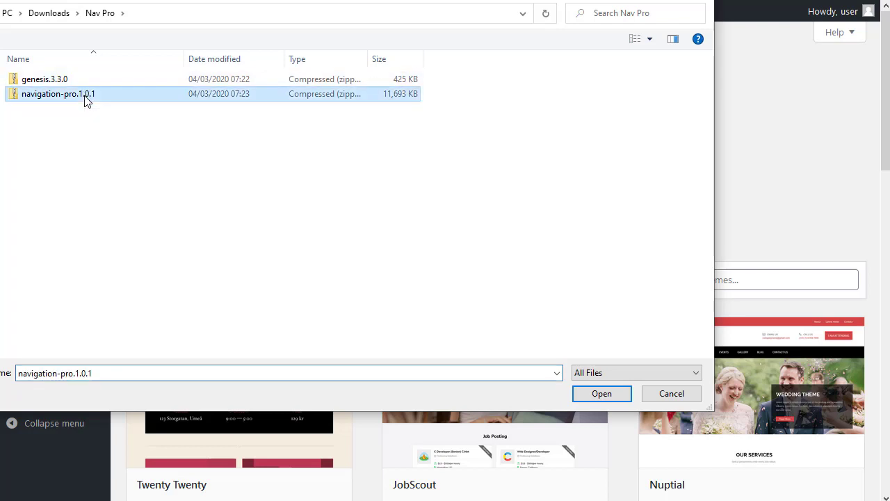
pyautogui.click(583, 395)
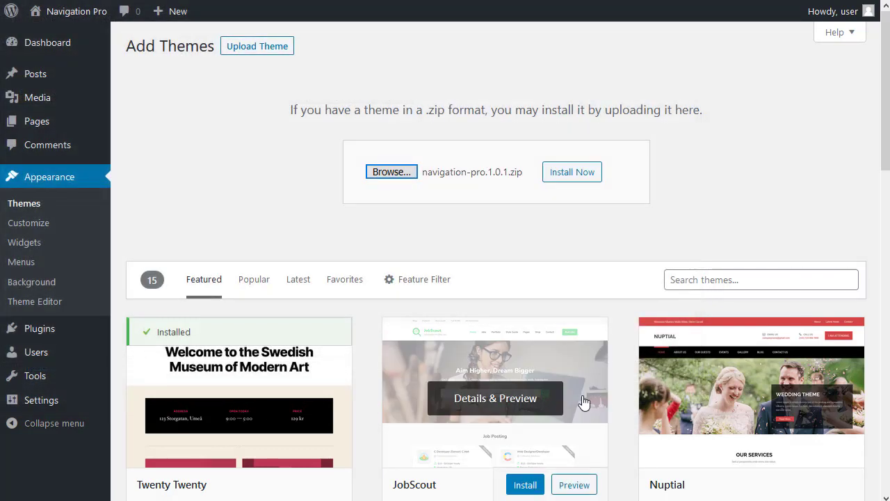
pyautogui.click(583, 180)
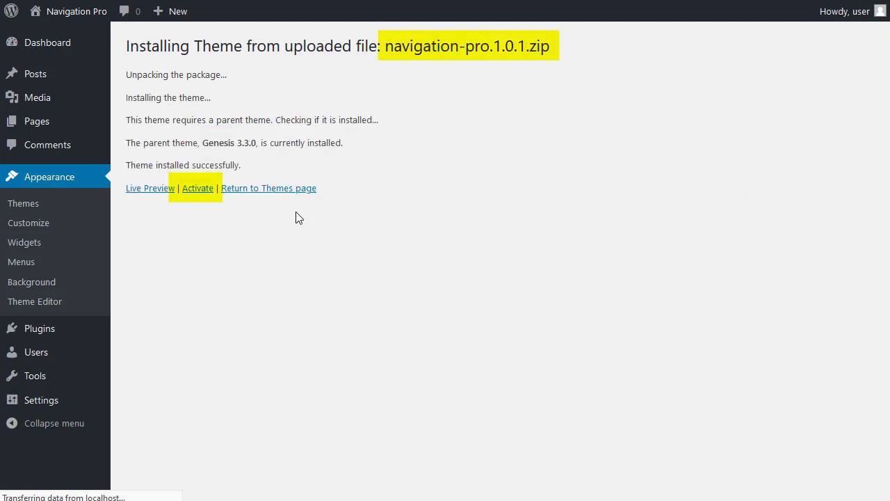
# Activate Navigation Pro and scroll its setup page to the Travel, Cuisine, Fitness and Law packs.
pyautogui.click(201, 192)
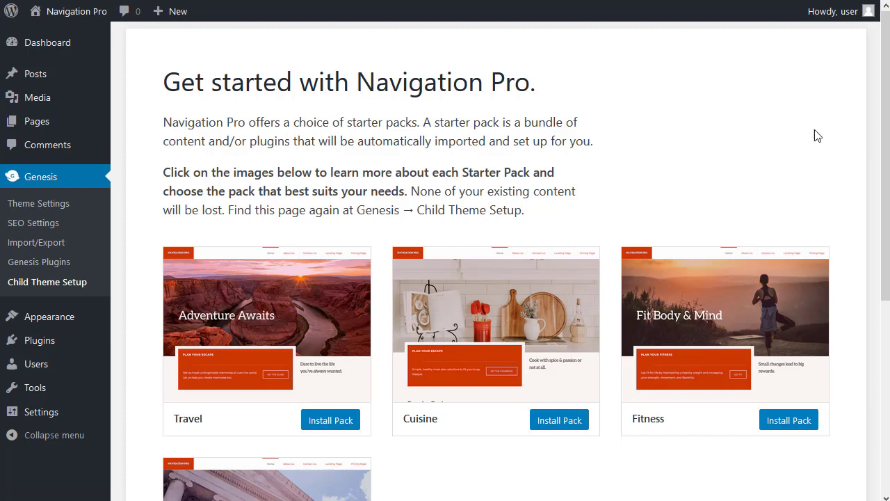
pyautogui.moveTo(886, 105); pyautogui.dragTo(888, 200)
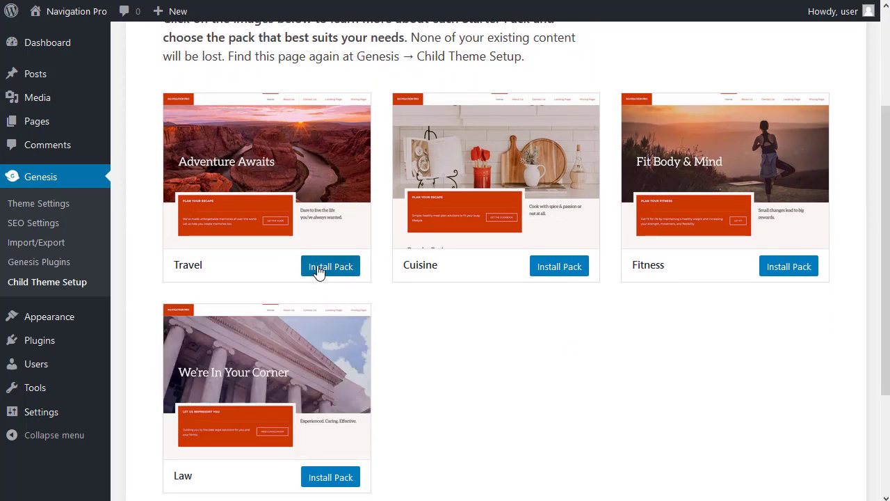
pyautogui.moveTo(286, 220)
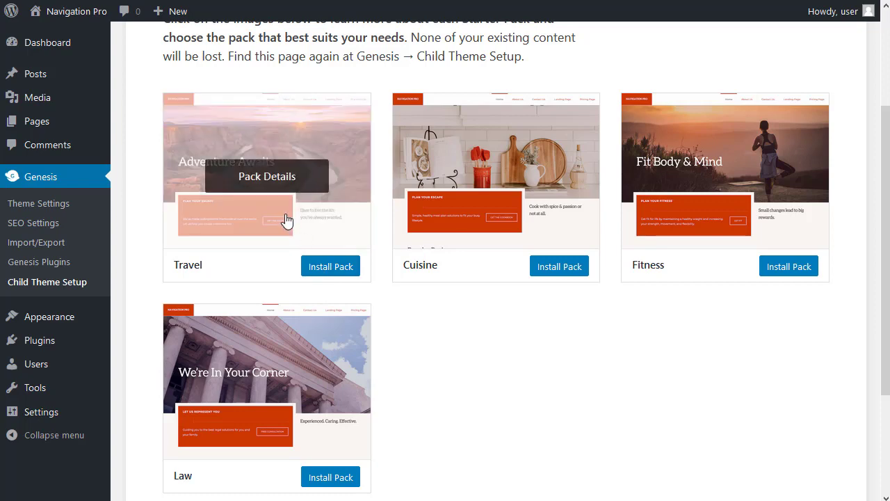
pyautogui.click(288, 177)
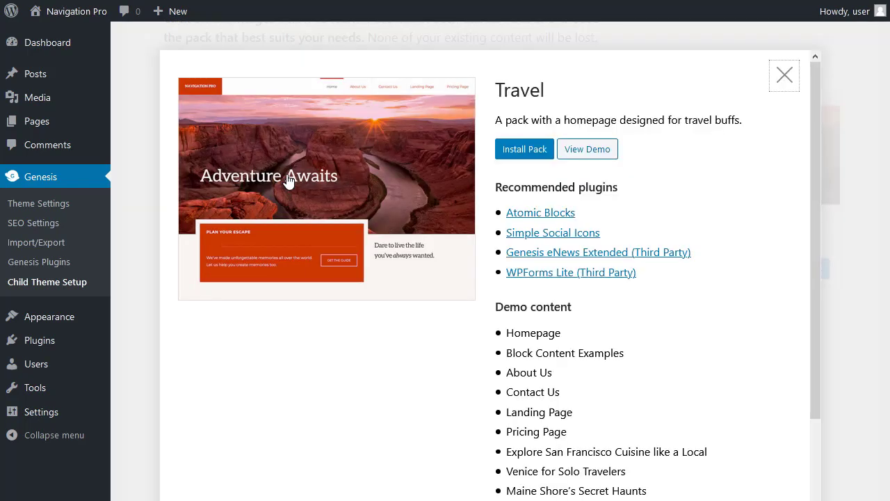
pyautogui.click(522, 160)
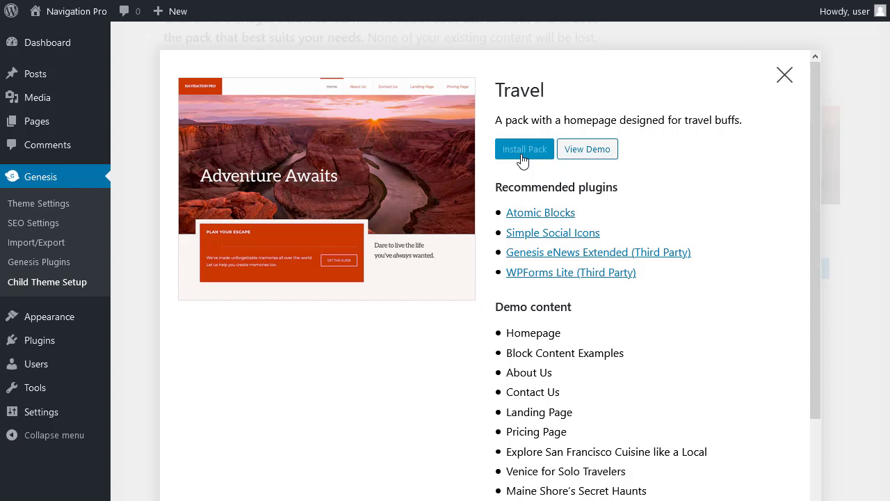
# Install the Travel pack's plugins and demo content, then view the resulting homepage.
pyautogui.click(522, 160)
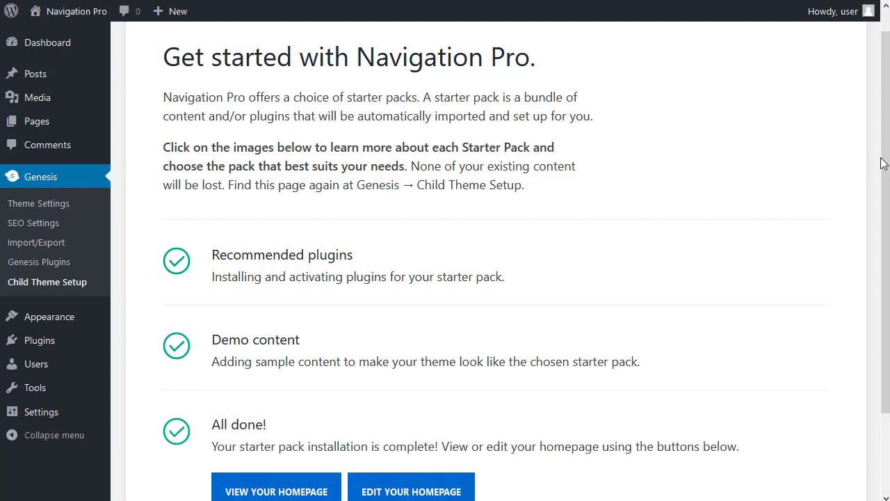
pyautogui.scroll(-1, 888, 162)
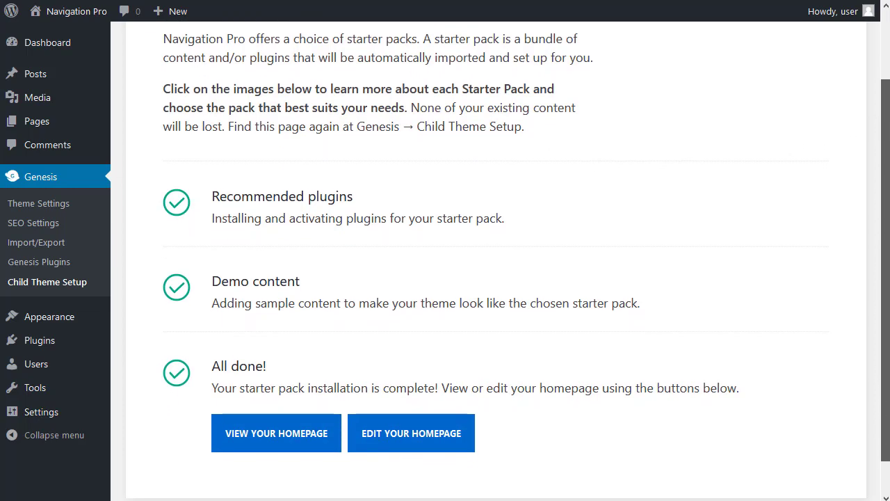
pyautogui.click(245, 426)
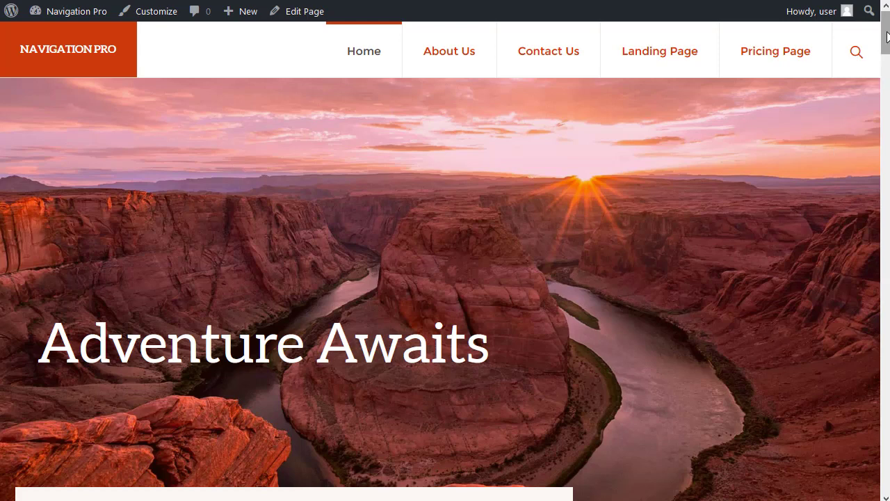
# Scroll past trip reports, the travel-hacking book promo, quote and culinary posts to the activities grid.
pyautogui.scroll(-7, 887, 36)
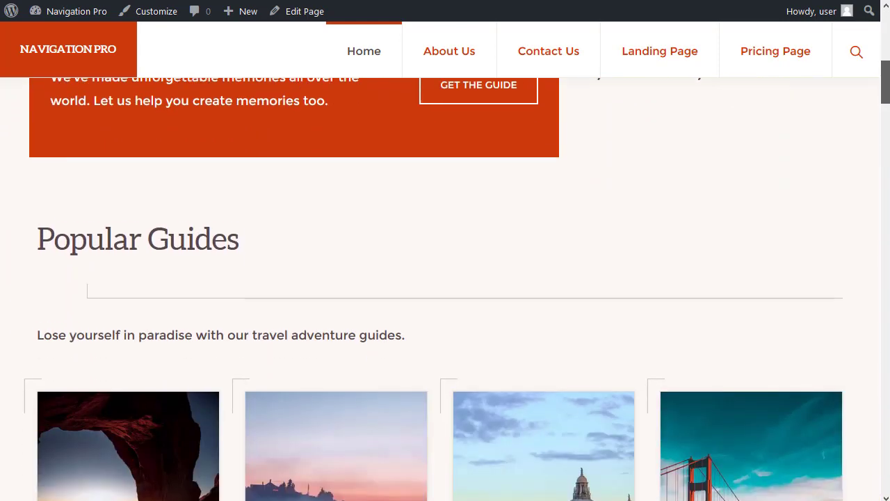
pyautogui.scroll(-3, 445, 287)
pyautogui.scroll(-1, 446, 287)
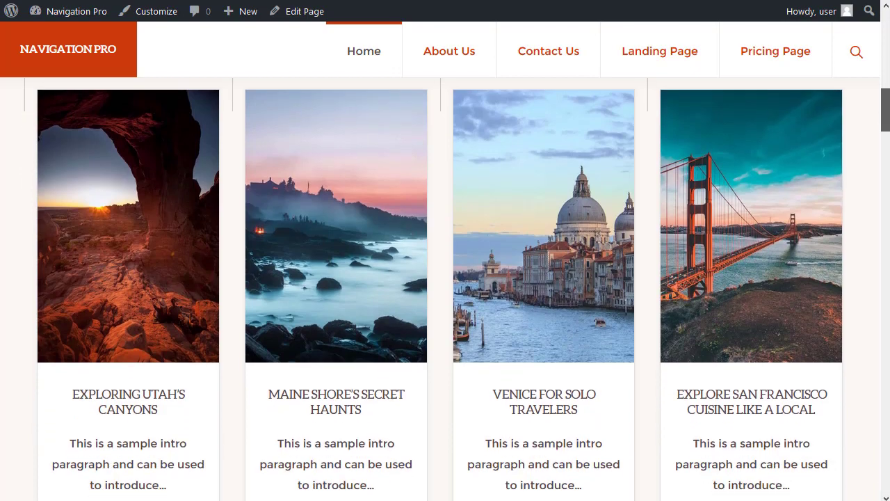
pyautogui.scroll(-4, 445, 286)
pyautogui.scroll(-4, 445, 287)
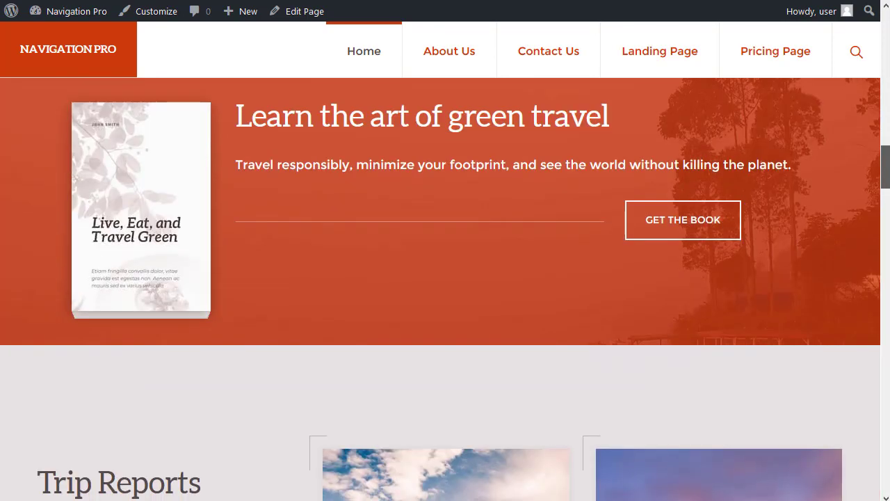
pyautogui.scroll(-4, 445, 286)
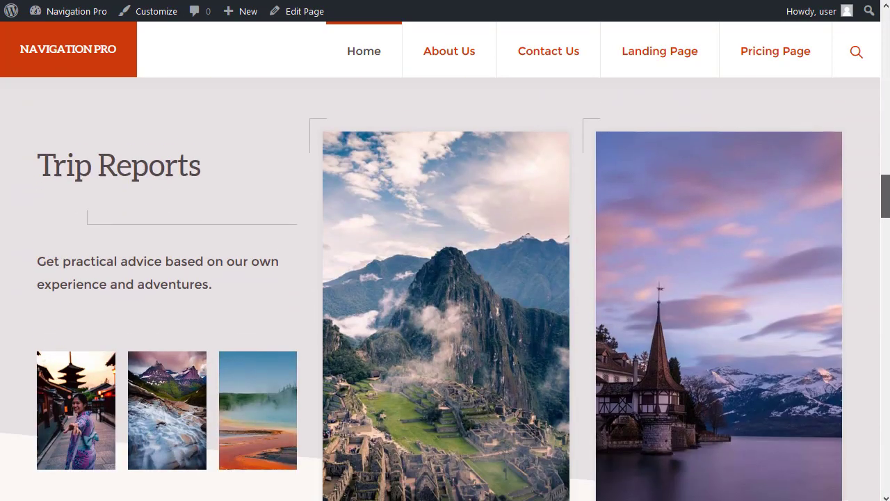
pyautogui.scroll(-8, 445, 287)
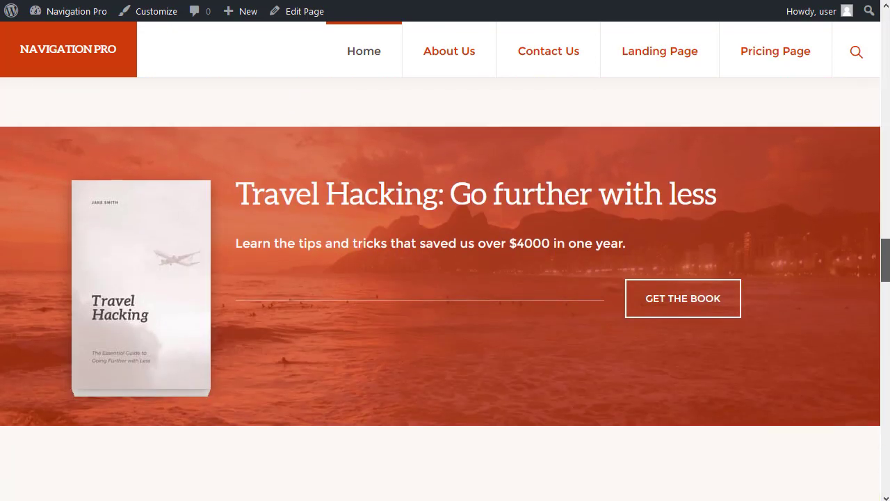
pyautogui.scroll(-6, 445, 286)
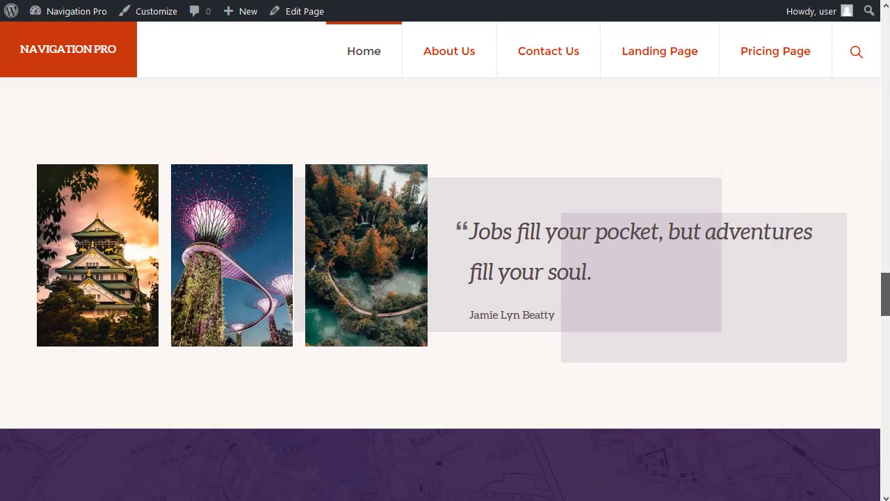
pyautogui.scroll(-1, 445, 287)
pyautogui.scroll(-2, 446, 287)
pyautogui.scroll(-3, 445, 287)
pyautogui.scroll(-1, 445, 287)
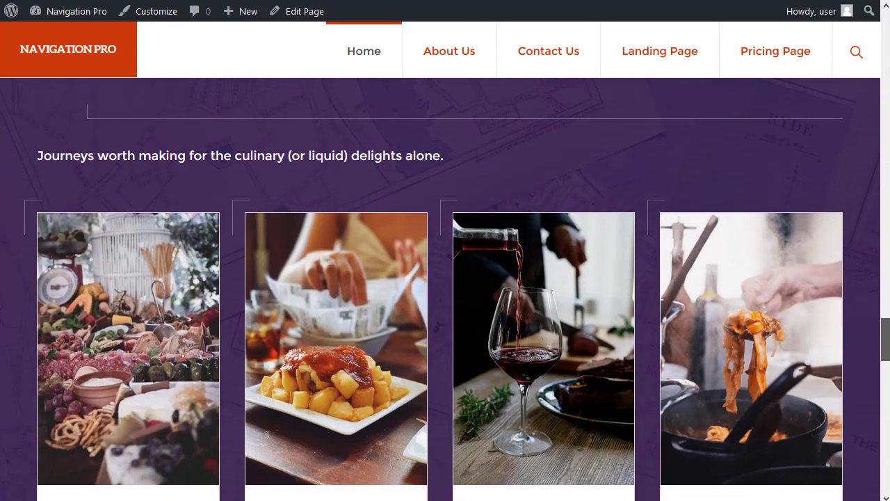
pyautogui.scroll(-1, 445, 286)
pyautogui.scroll(-1, 445, 287)
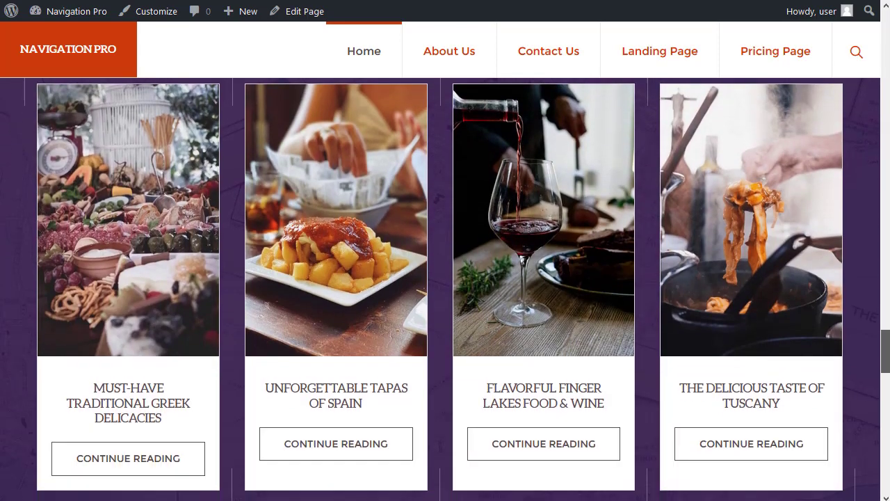
pyautogui.scroll(-1, 445, 287)
pyautogui.scroll(-3, 445, 287)
pyautogui.scroll(-4, 445, 287)
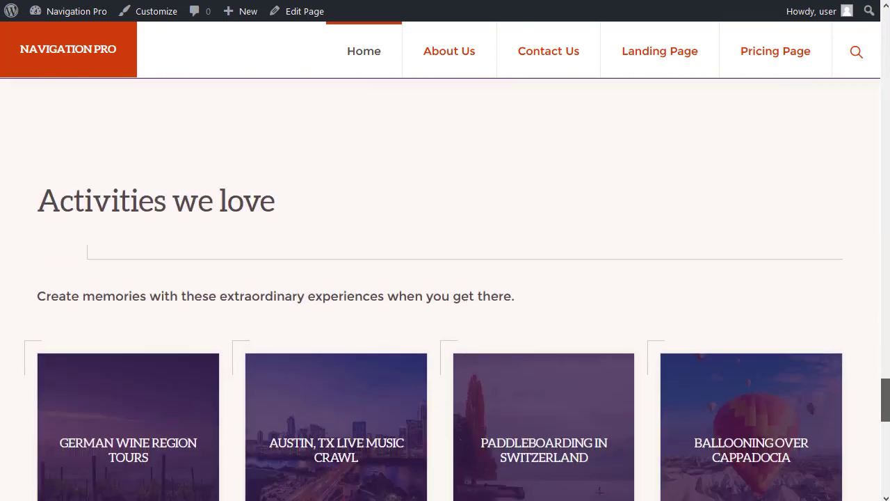
pyautogui.scroll(-3, 446, 287)
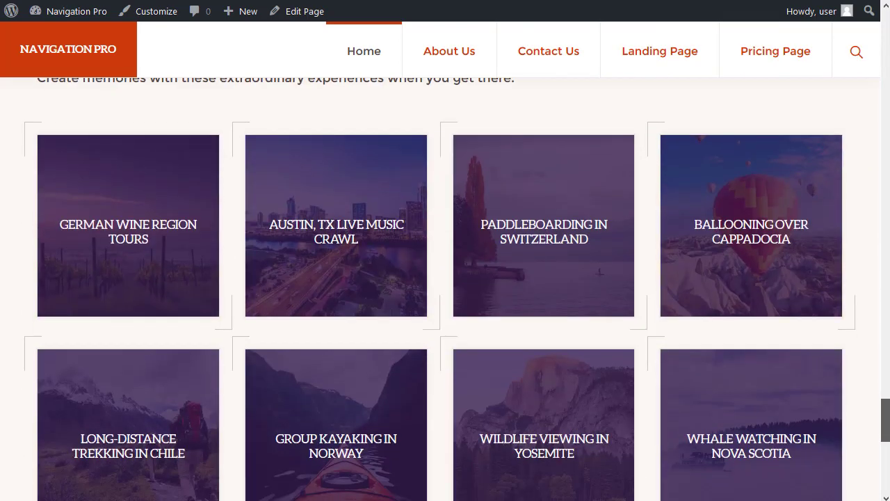